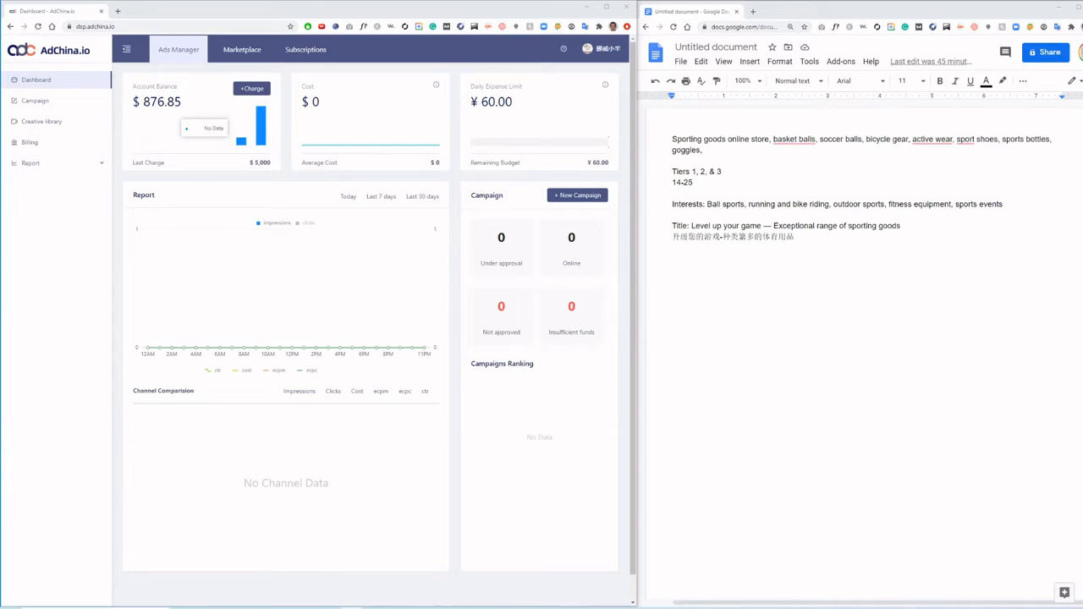
# - Start a new campaign on the Baidu Feed channel with the Baidu App Big Image placement and preview its example ad
pyautogui.click(581, 195)
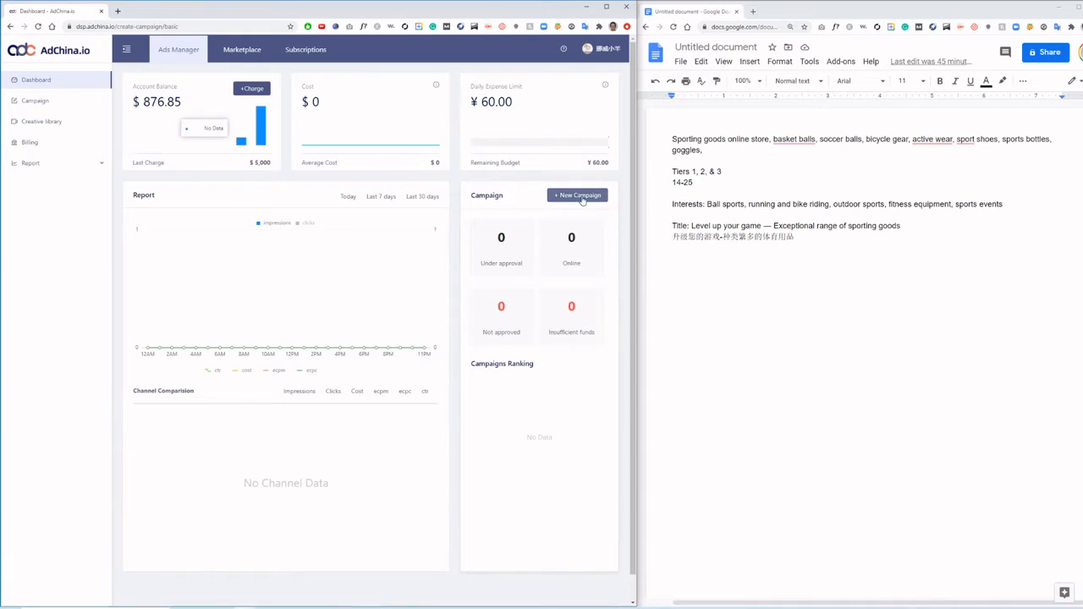
pyautogui.click(533, 173)
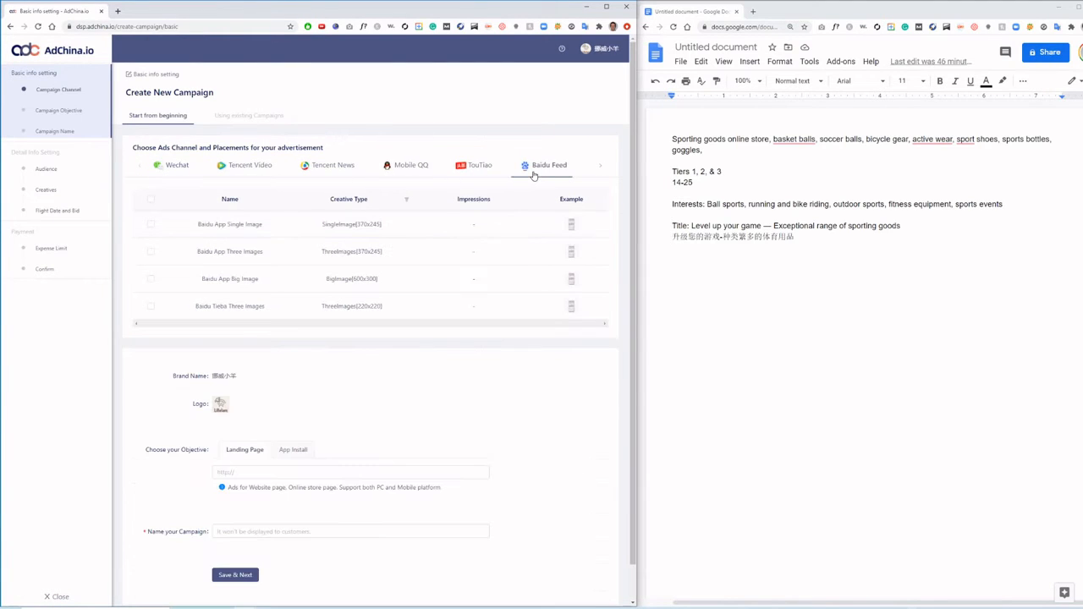
pyautogui.click(150, 279)
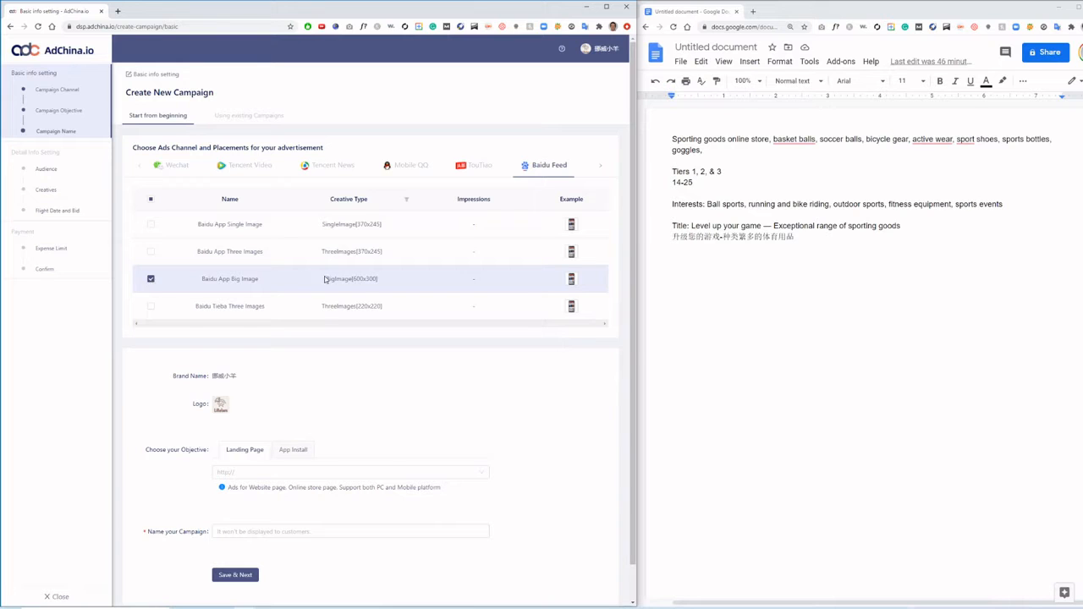
pyautogui.click(571, 280)
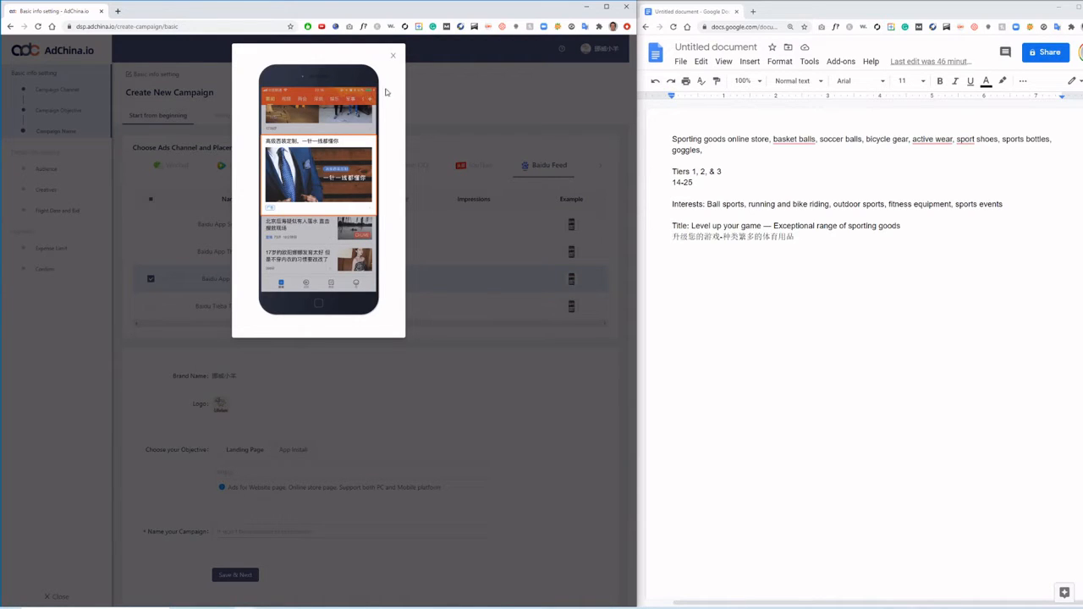
pyautogui.click(443, 79)
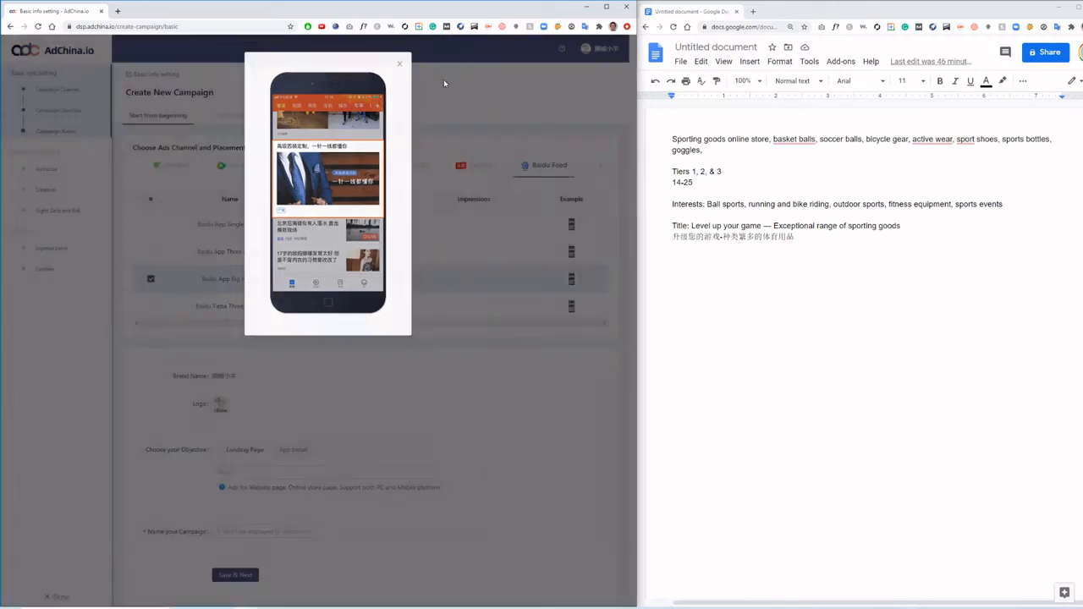
# - Set the campaign objective to Landing Page and choose the saved baidu.com page as its URL
pyautogui.scroll(-1, 318, 248)
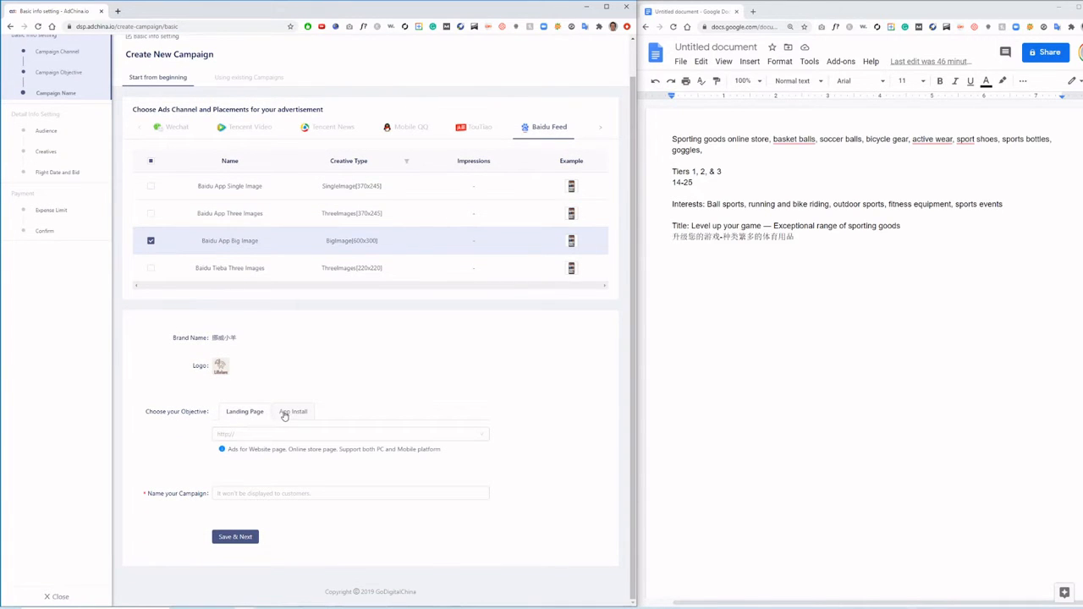
pyautogui.click(285, 414)
pyautogui.click(253, 414)
pyautogui.click(266, 436)
pyautogui.click(287, 449)
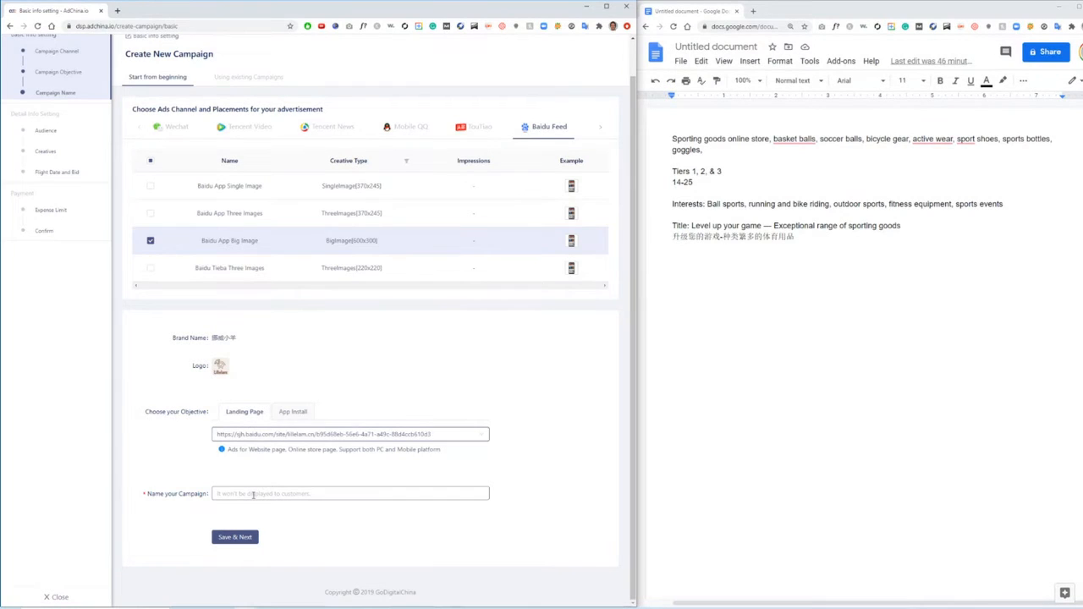
# - Name the campaign "Example Only: Do Not Launch!" and save the basic settings to continue to the detail settings
pyautogui.click(253, 496)
pyautogui.write('Example Only: Do Not Launch')
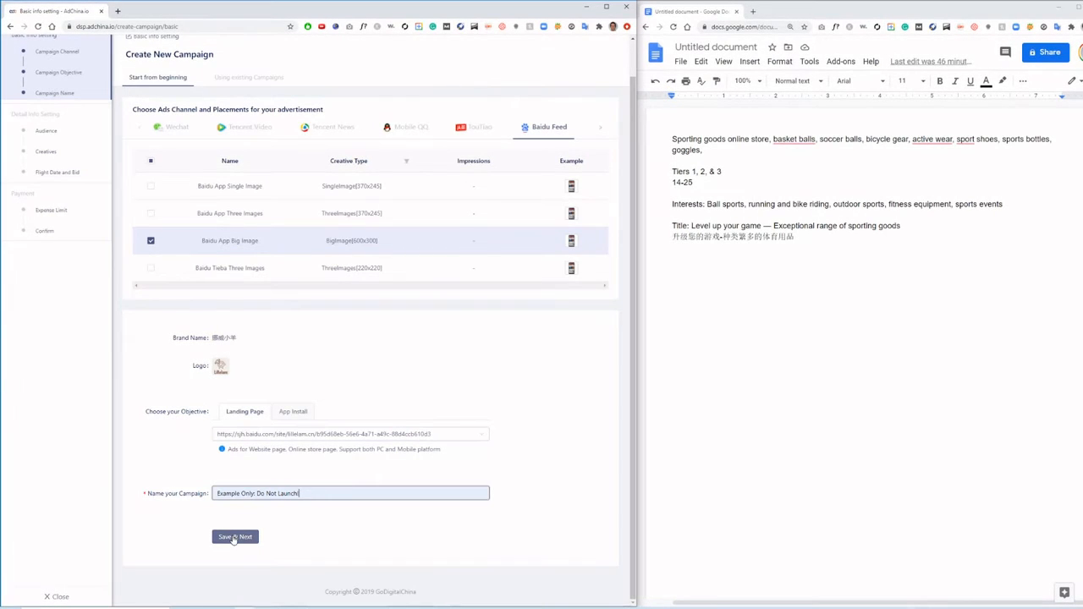
pyautogui.click(234, 539)
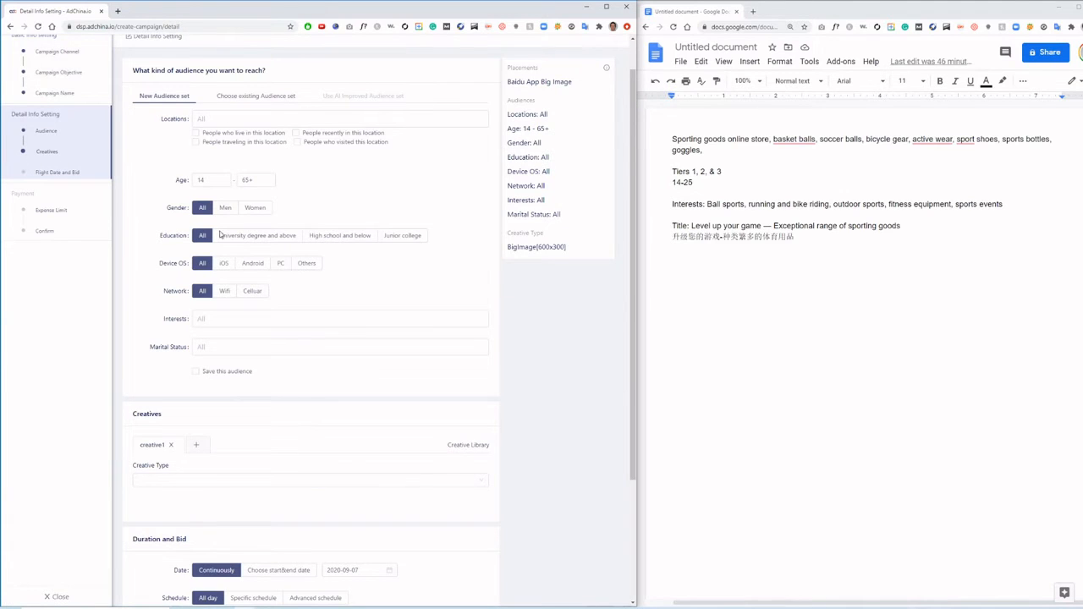
# - Target the new audience set's locations to Tier 1, Tier 2 and Tier 3 cities
pyautogui.click(254, 119)
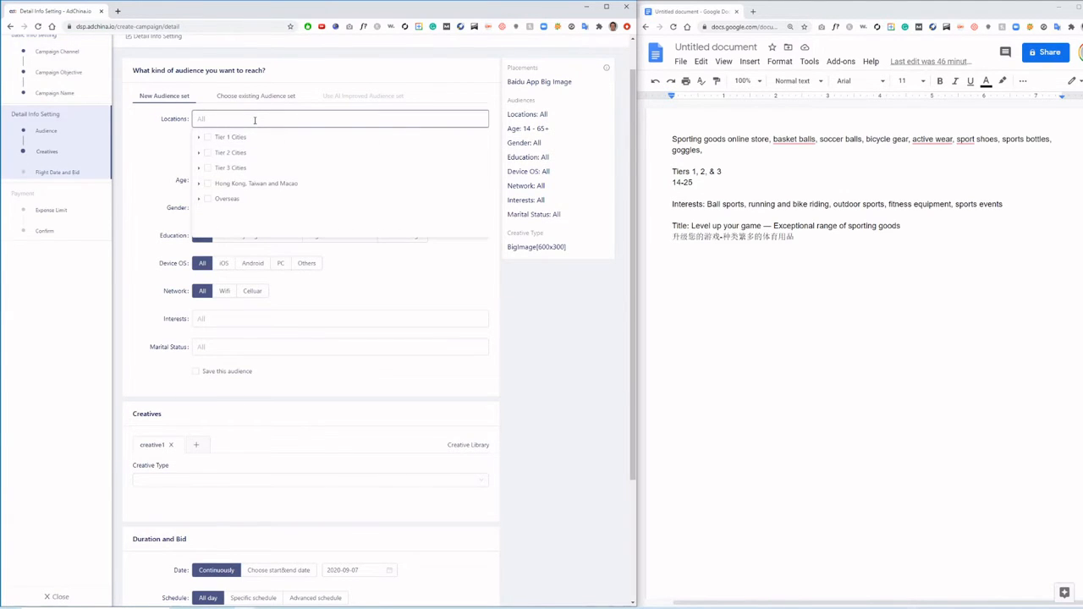
pyautogui.click(207, 137)
pyautogui.click(207, 152)
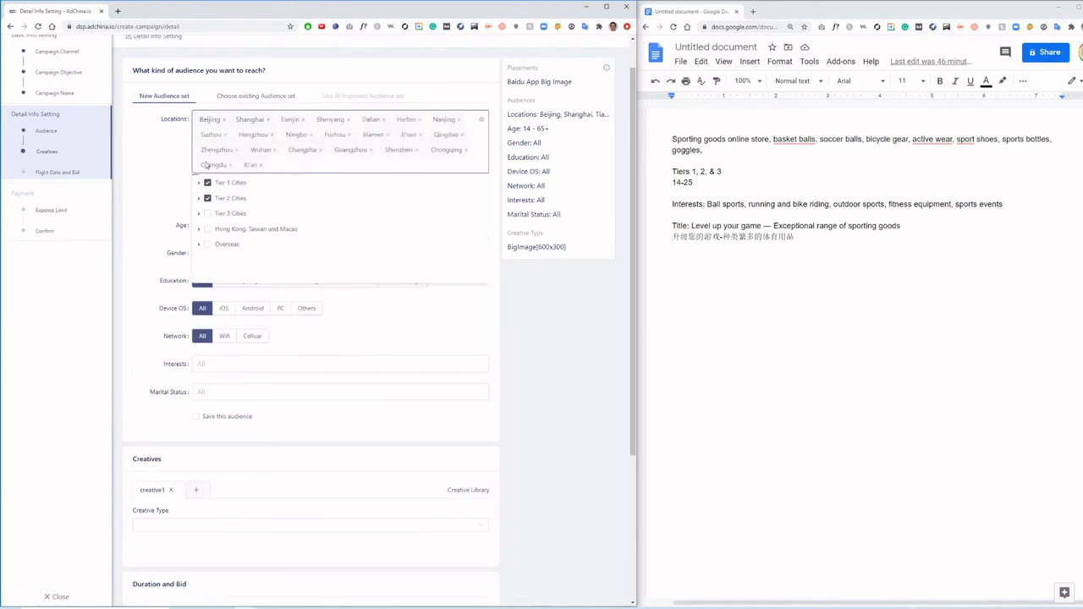
pyautogui.click(208, 213)
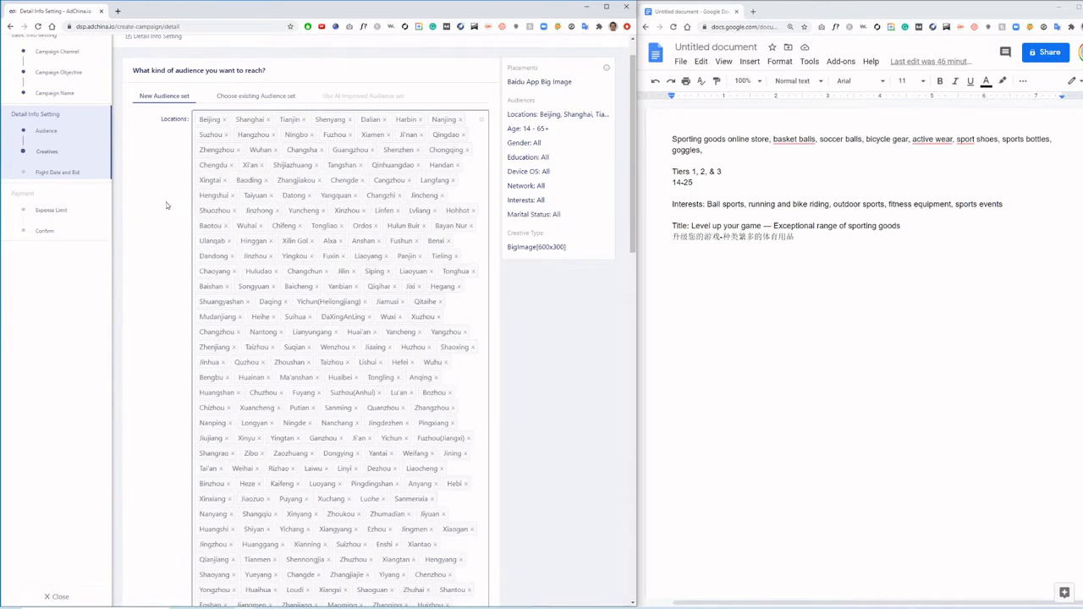
# - Set the audience's maximum age to 25
pyautogui.scroll(-6, 176, 193)
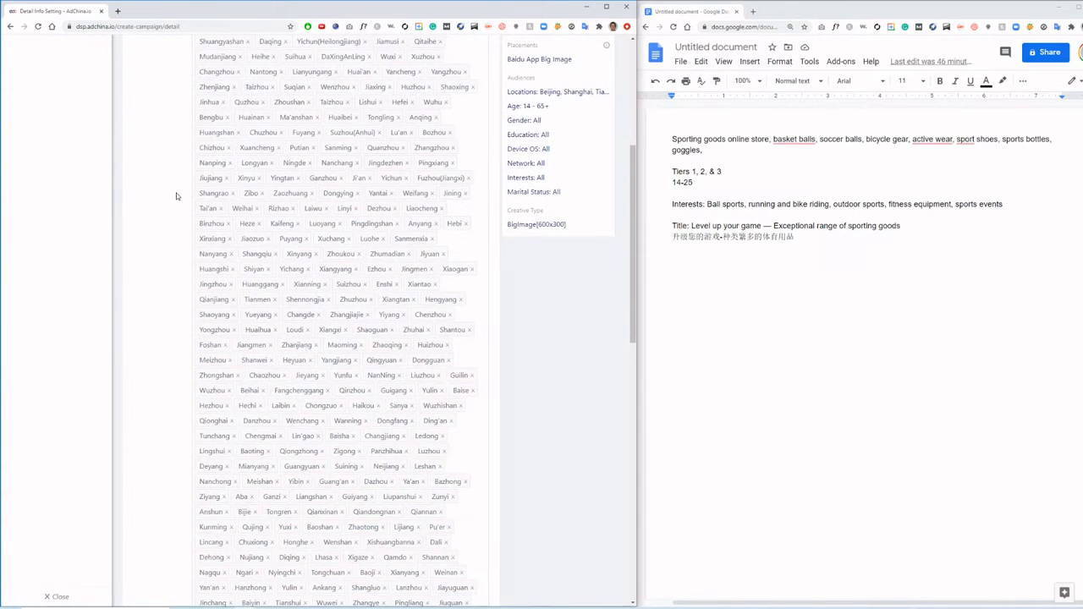
pyautogui.scroll(-5, 176, 193)
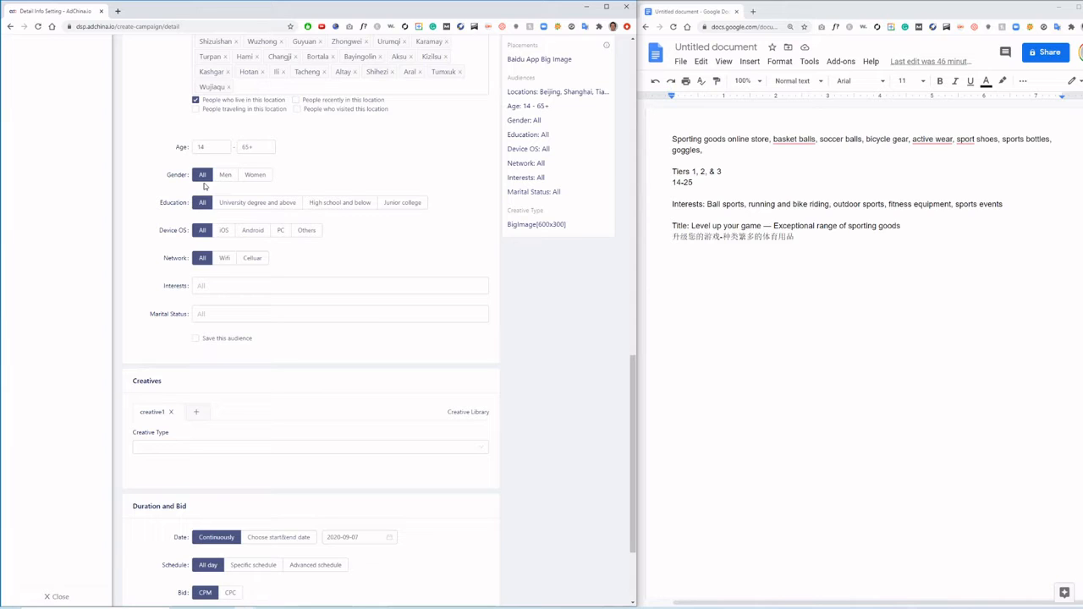
pyautogui.click(254, 147)
pyautogui.moveTo(254, 148); pyautogui.dragTo(240, 147)
pyautogui.write('25')
pyautogui.click(296, 154)
pyautogui.click(203, 147)
# - Expand the Physical fitness category in the audience interests and select Ball sports
pyautogui.click(227, 286)
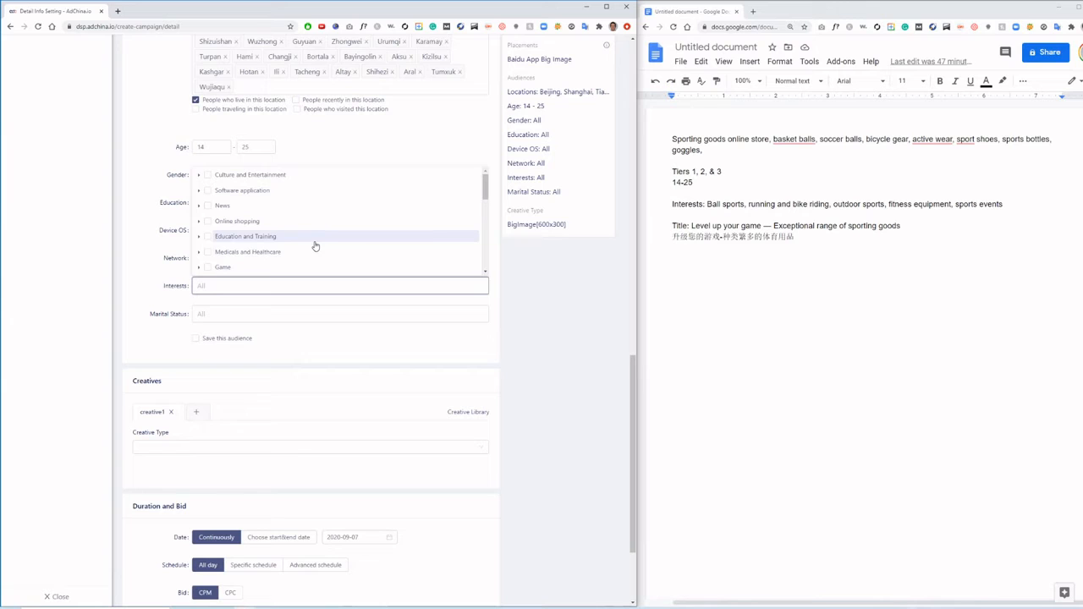
pyautogui.scroll(-3, 314, 245)
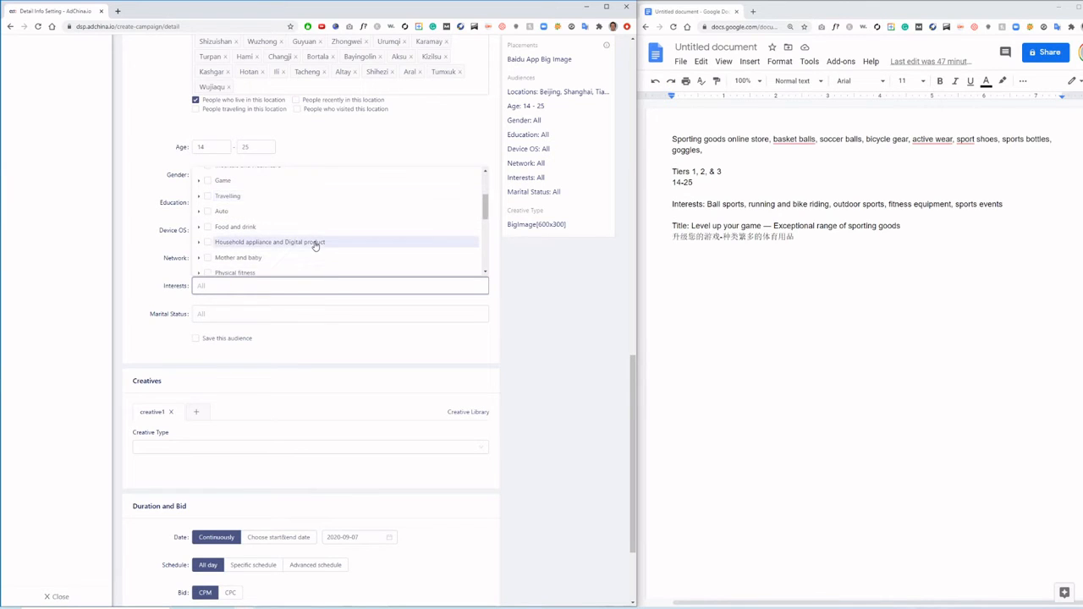
pyautogui.scroll(-2, 314, 246)
pyautogui.click(199, 229)
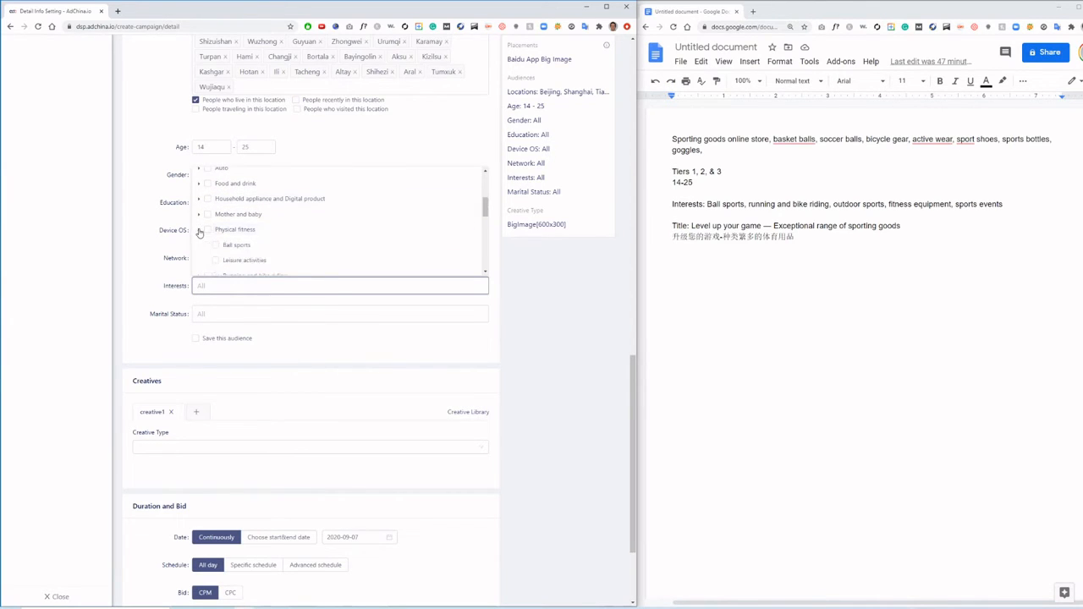
pyautogui.scroll(-2, 329, 234)
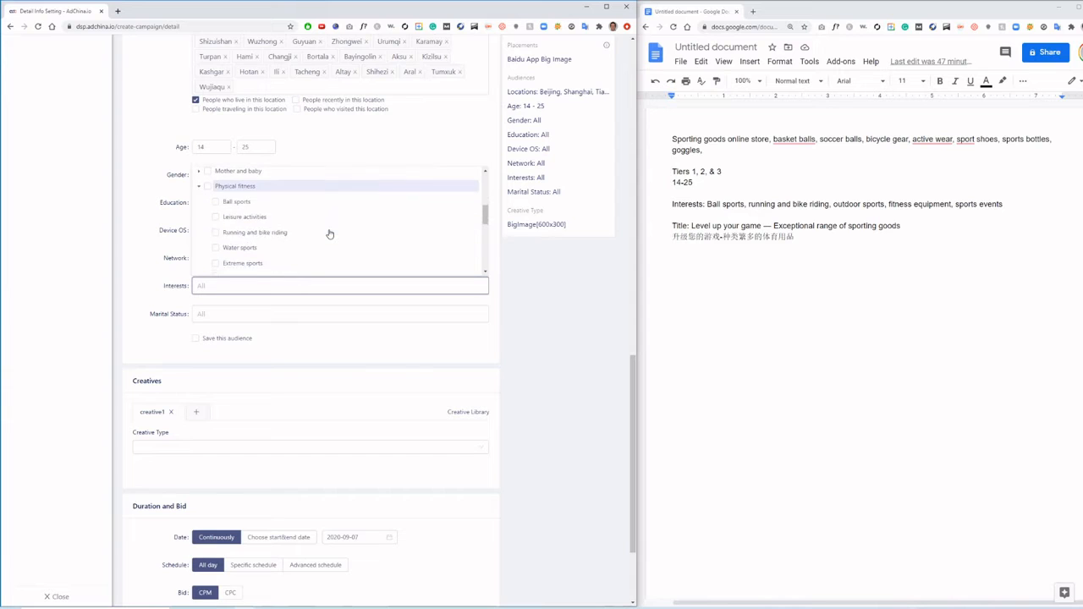
pyautogui.click(216, 204)
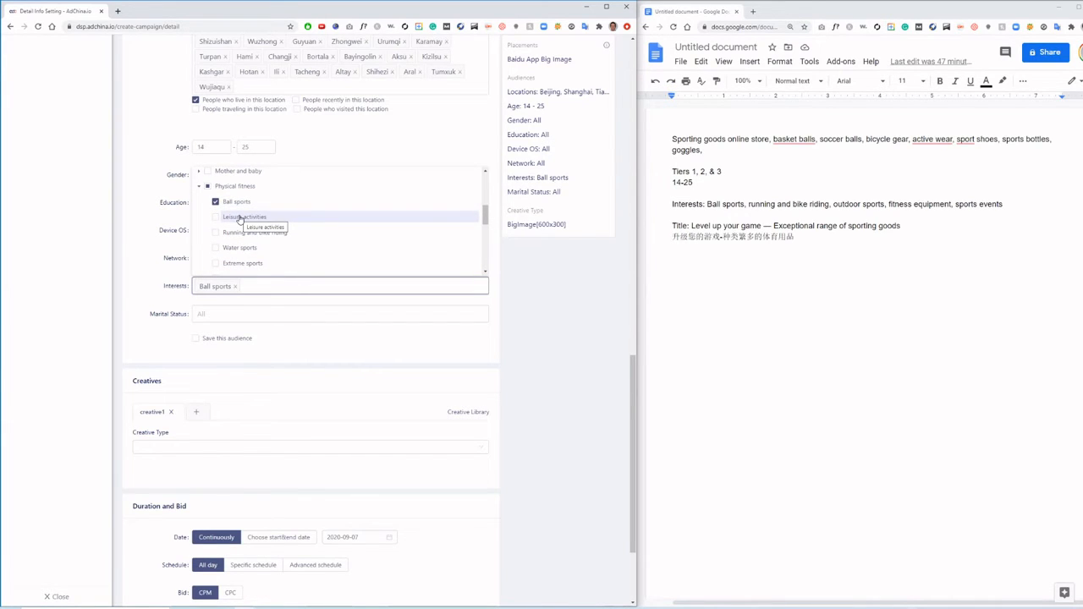
# - Add Running and bike riding, Water sports, Extreme sports, Outdoor sports, Fitness equipment and Sports events to the audience interests
pyautogui.scroll(-2, 241, 216)
pyautogui.click(243, 194)
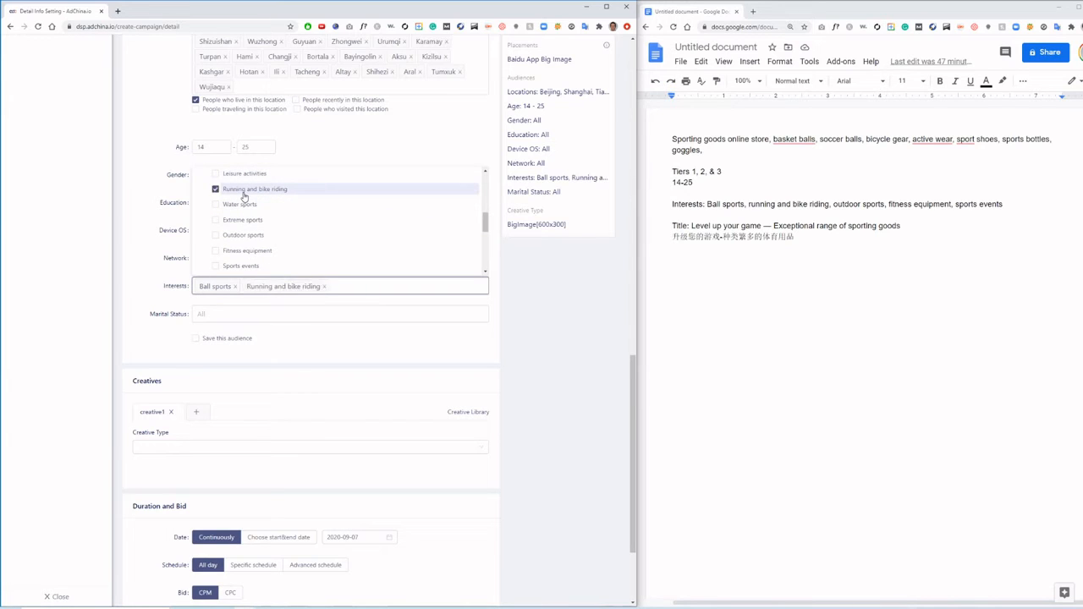
pyautogui.click(238, 205)
pyautogui.click(237, 221)
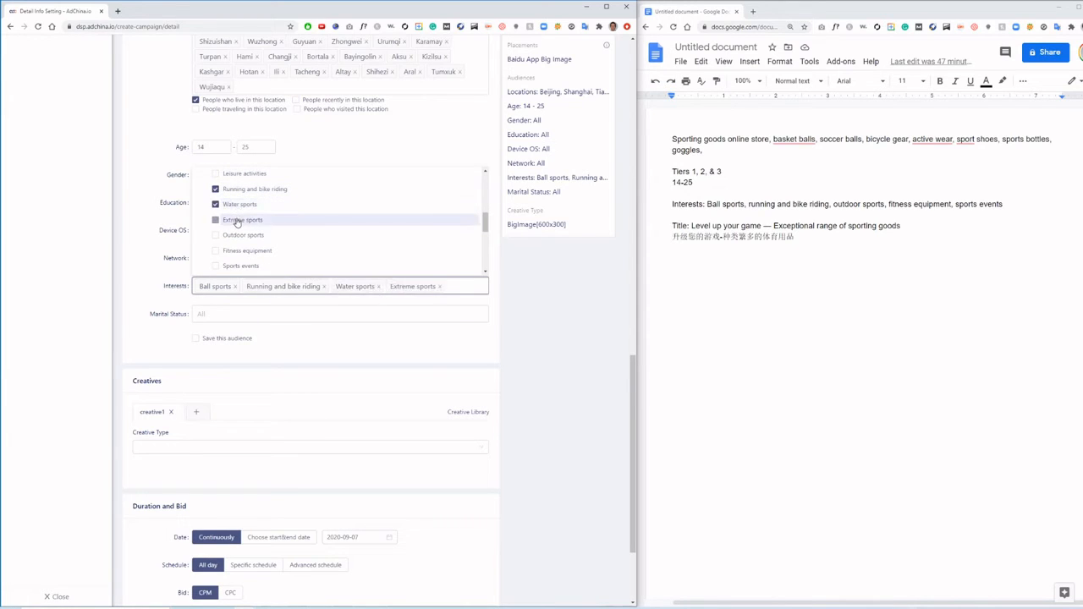
pyautogui.click(236, 235)
pyautogui.click(239, 250)
pyautogui.click(239, 265)
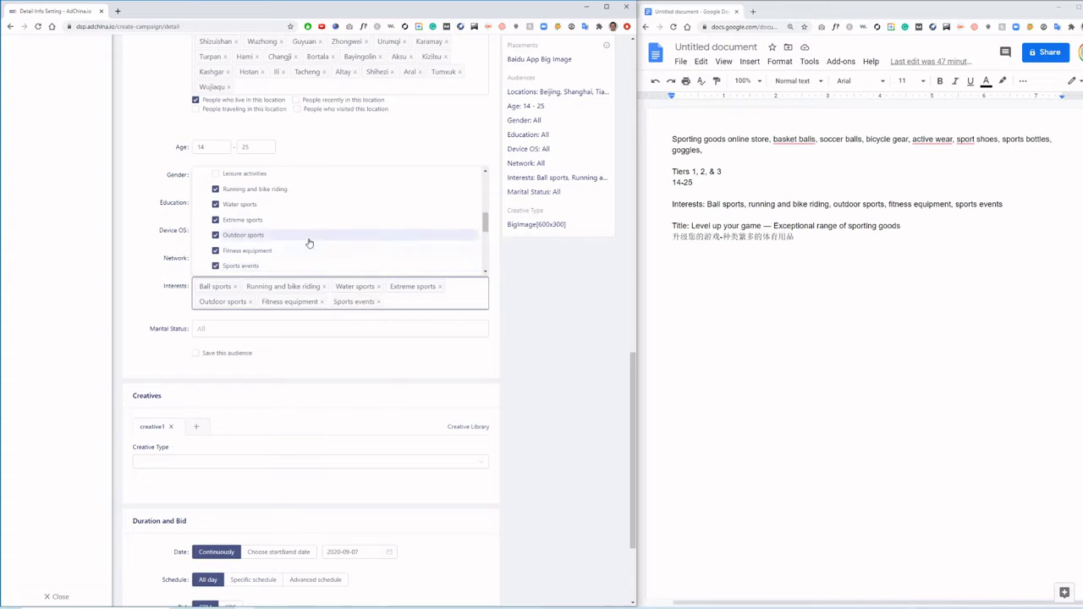
pyautogui.scroll(3, 308, 237)
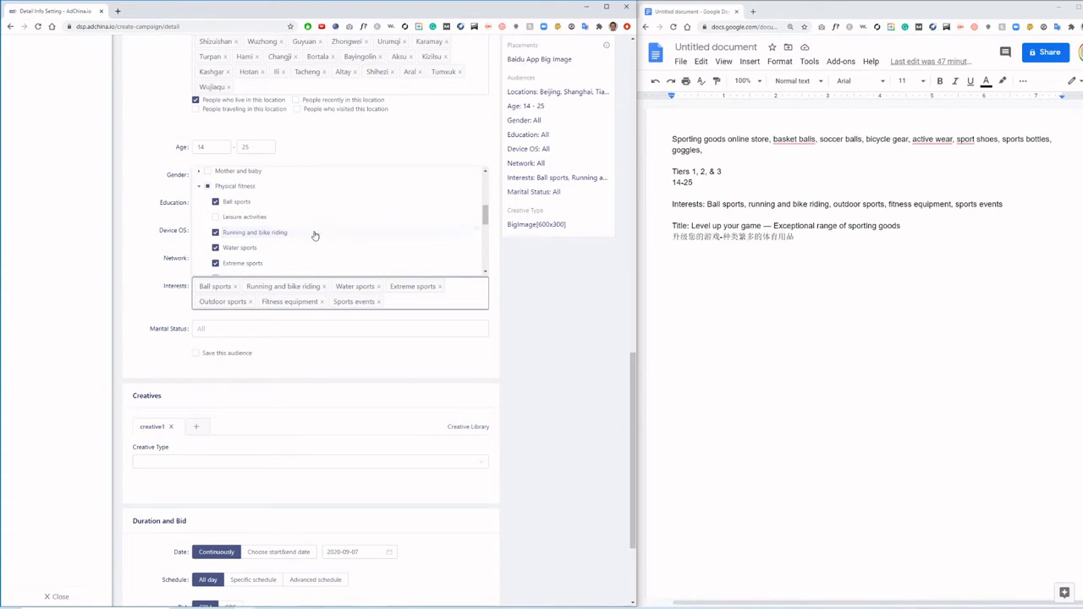
pyautogui.click(531, 255)
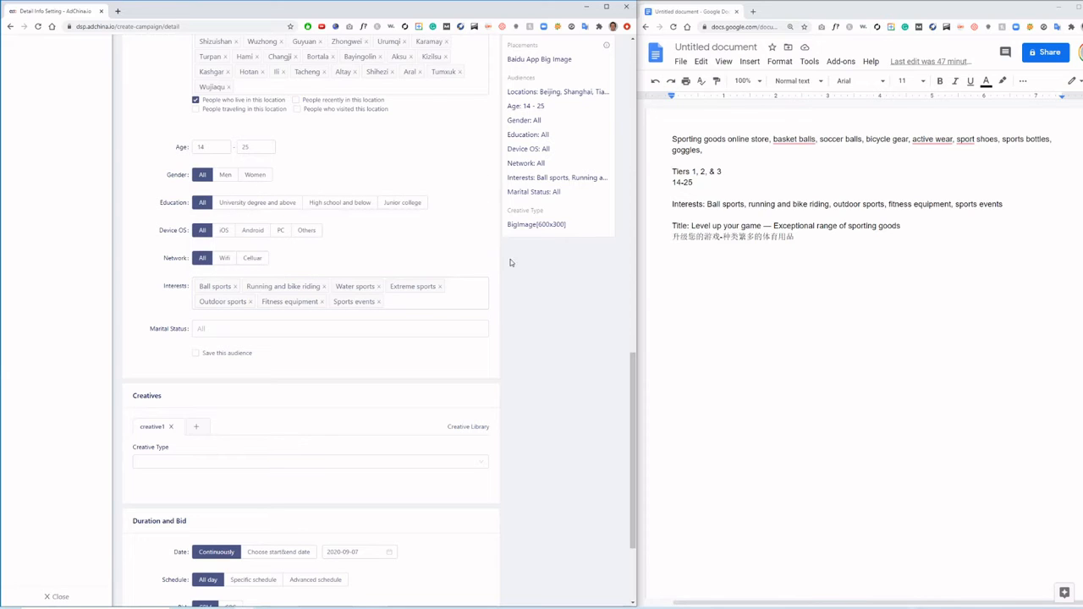
# - Set the creative type to BigImage(600x300) and upload the sports balls picture using the original image
pyautogui.scroll(-3, 254, 343)
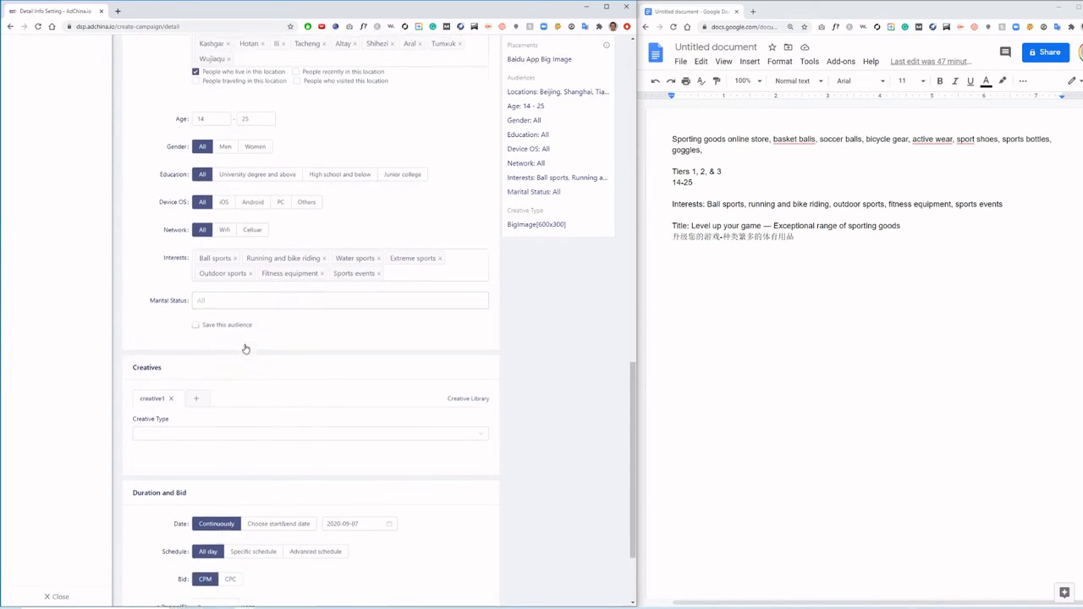
pyautogui.click(219, 337)
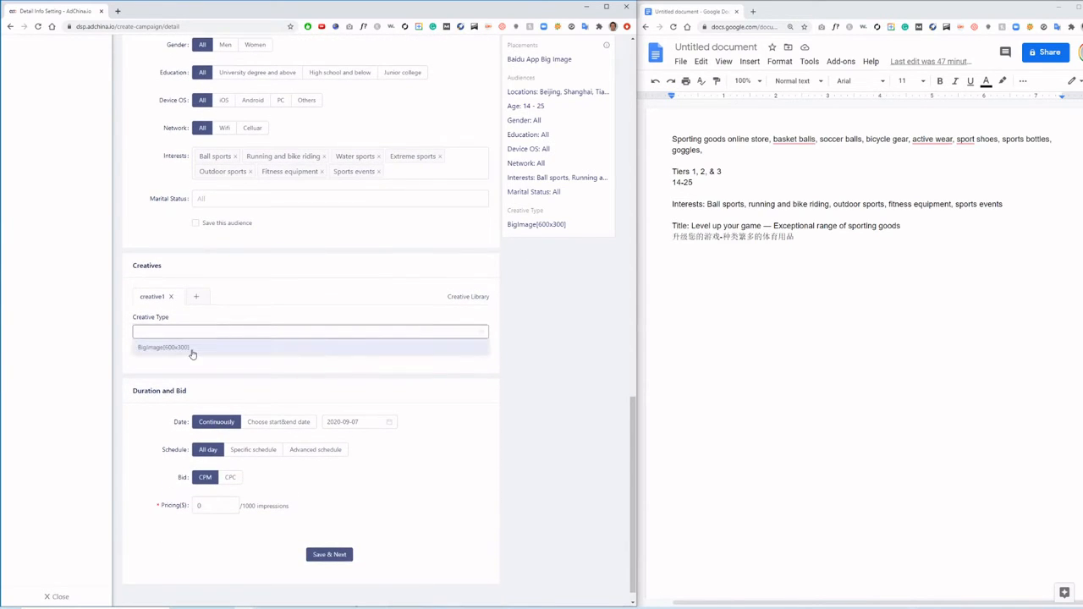
pyautogui.click(190, 350)
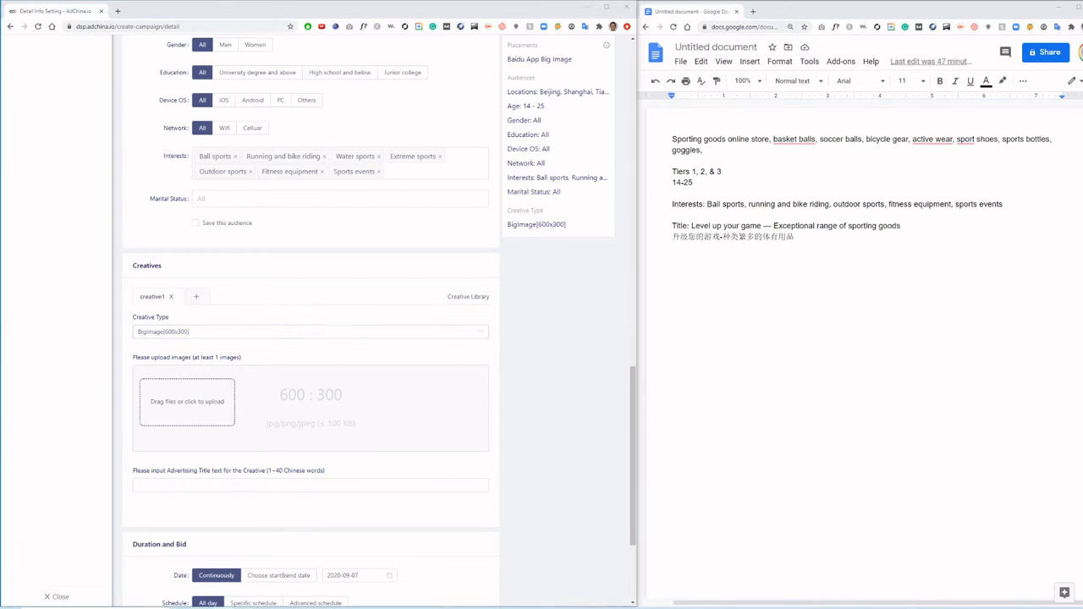
pyautogui.click(182, 405)
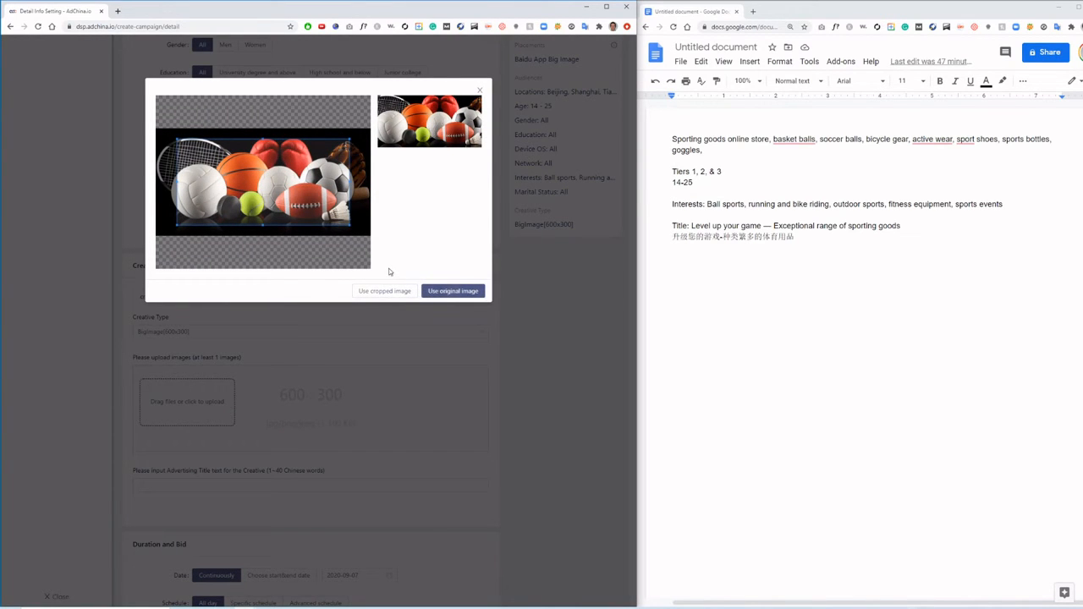
pyautogui.click(445, 290)
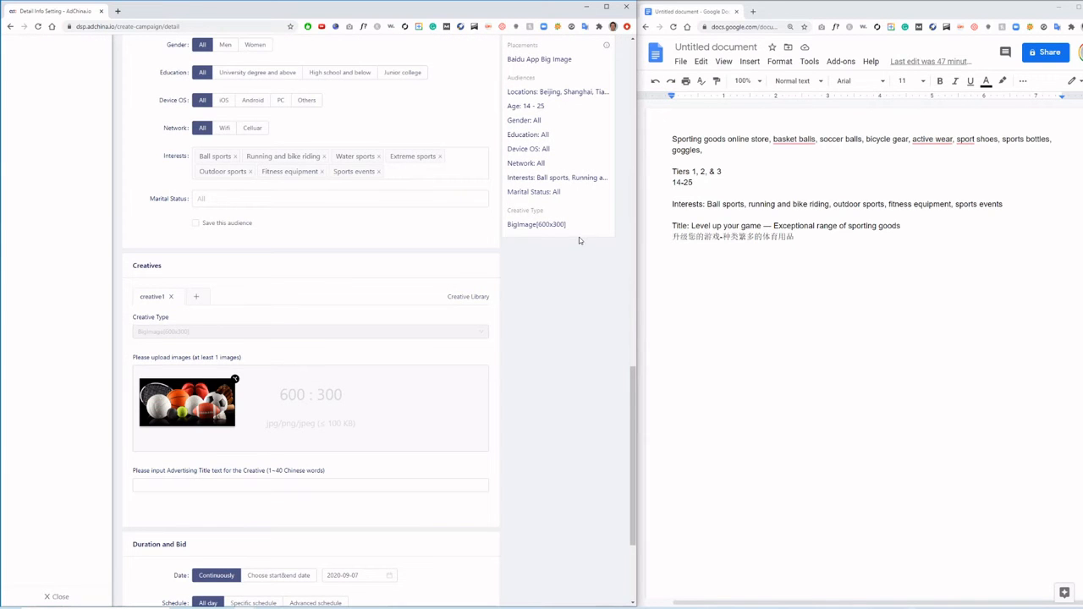
# - Copy the Chinese title 升级您的游戏-种类繁多的体育用品 from the document into the creative's advertising title, and highlight its English version in the document
pyautogui.moveTo(797, 237); pyautogui.dragTo(674, 237)
pyautogui.hotkey('ctrl', 'c')
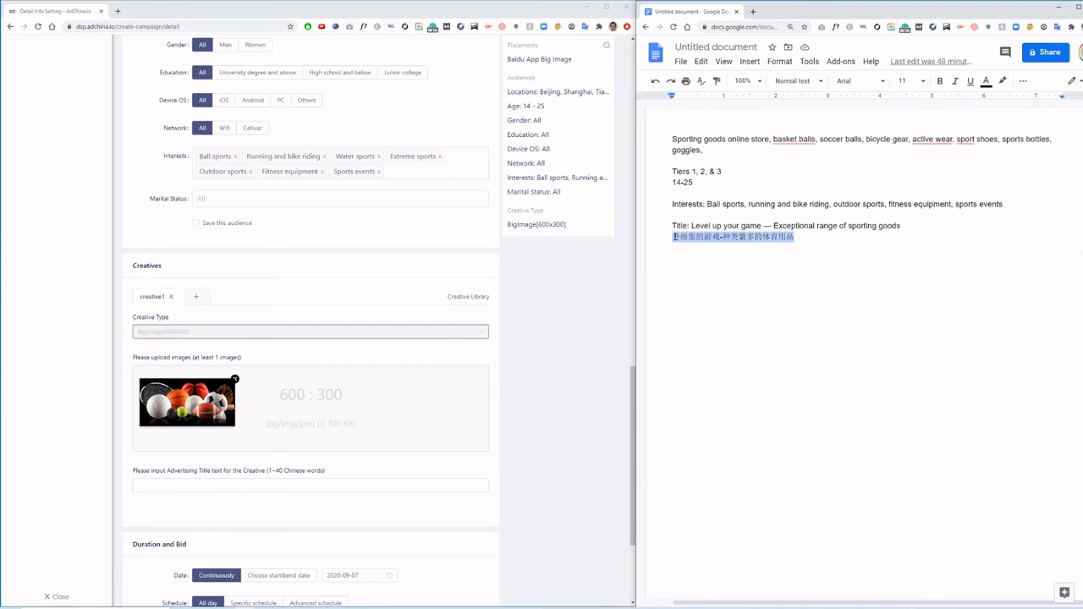
pyautogui.click(269, 484)
pyautogui.hotkey('ctrl', 'v')
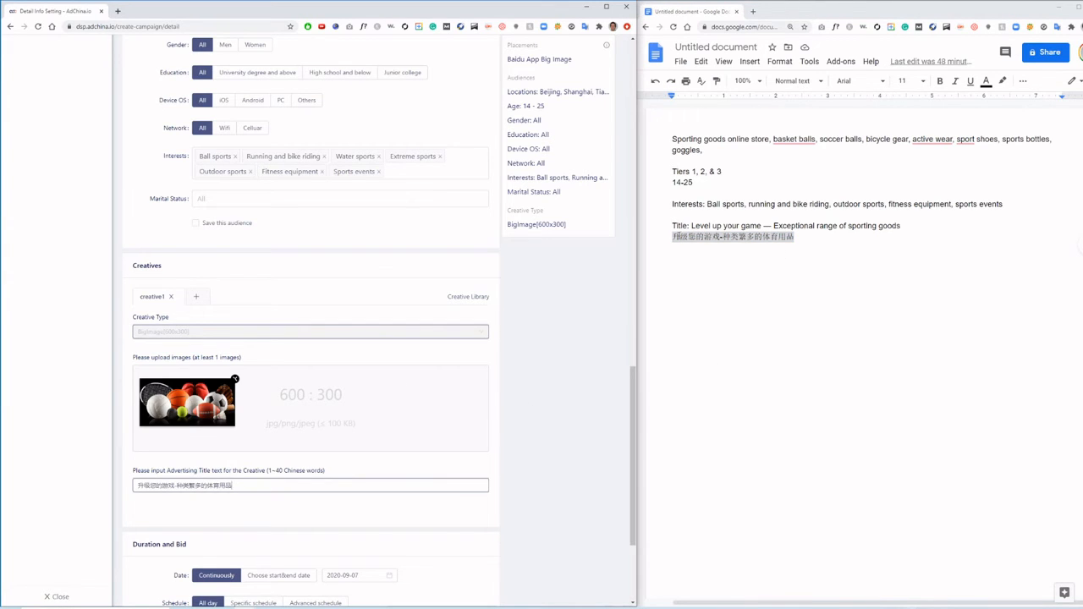
pyautogui.moveTo(691, 225); pyautogui.dragTo(907, 230)
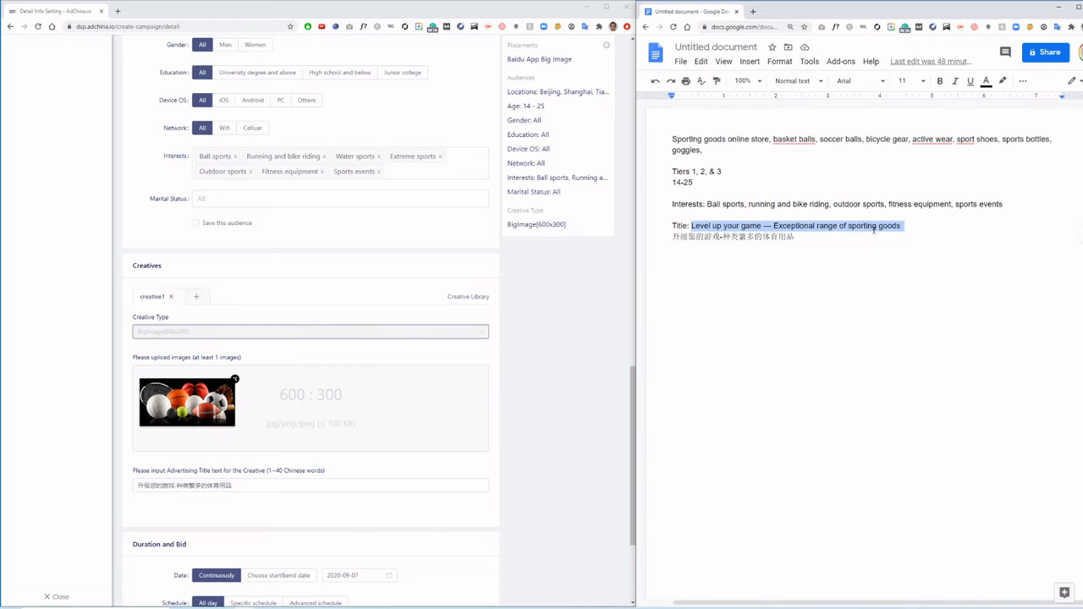
pyautogui.click(730, 225)
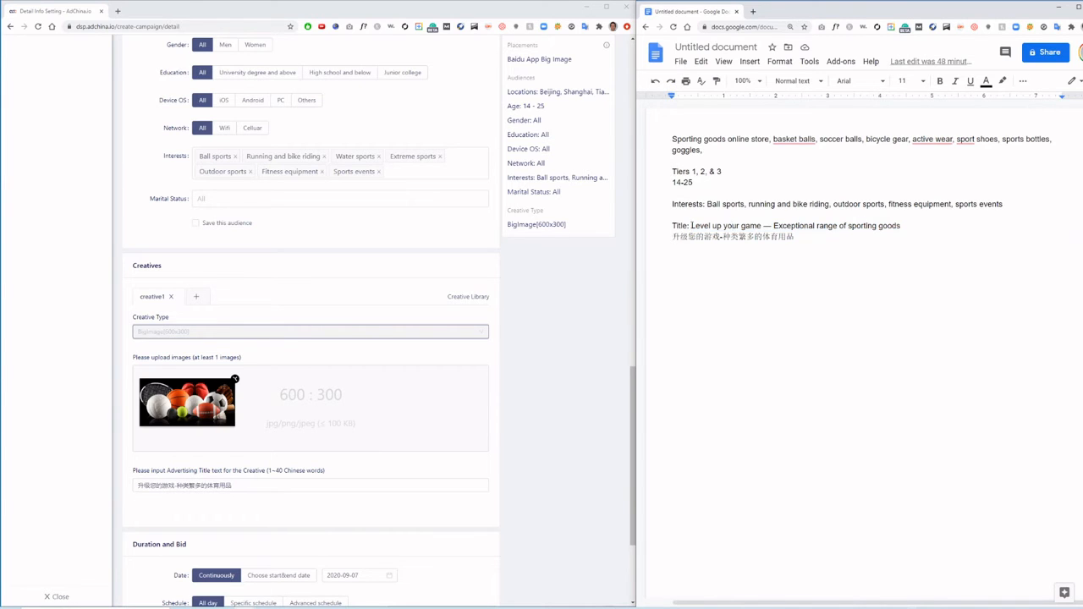
pyautogui.moveTo(700, 226); pyautogui.dragTo(811, 226)
# - Switch the campaign date to a start and end date running from 2020-09-07 to 2020-09-14
pyautogui.scroll(-3, 386, 322)
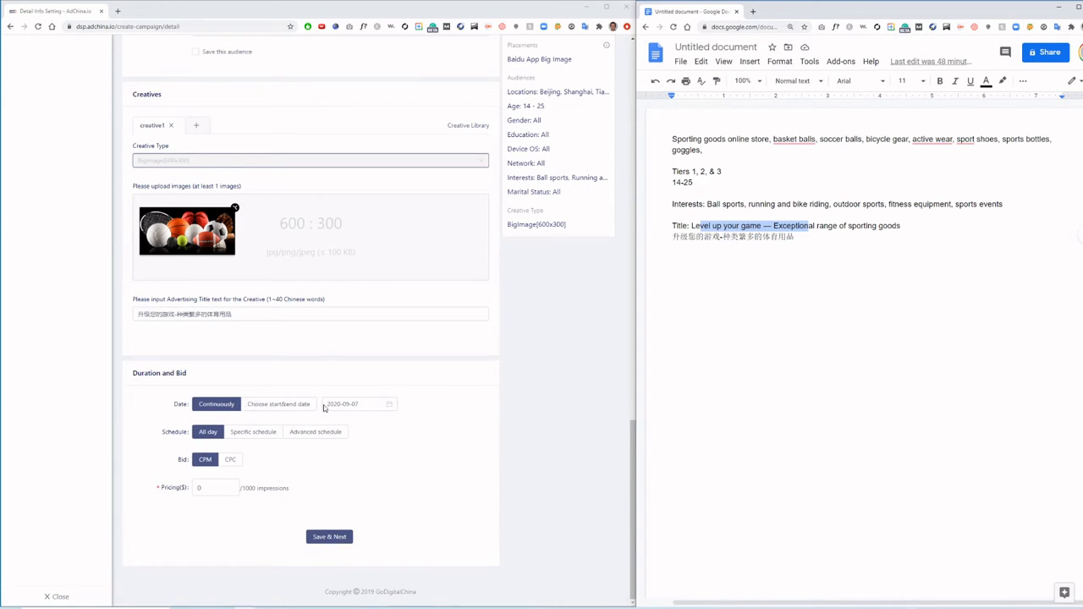
pyautogui.click(354, 404)
pyautogui.click(283, 405)
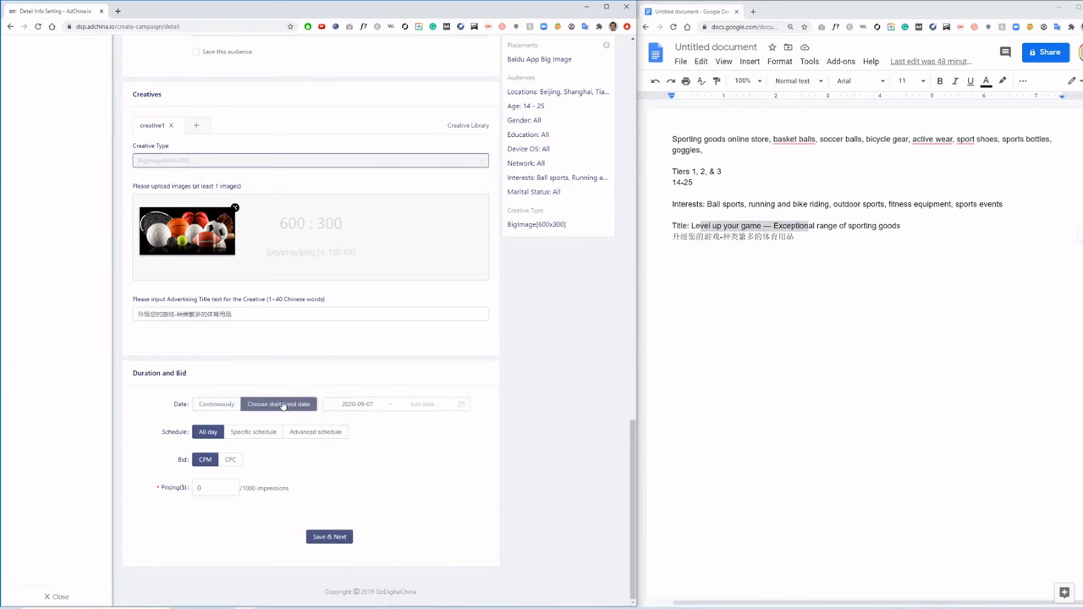
pyautogui.click(428, 404)
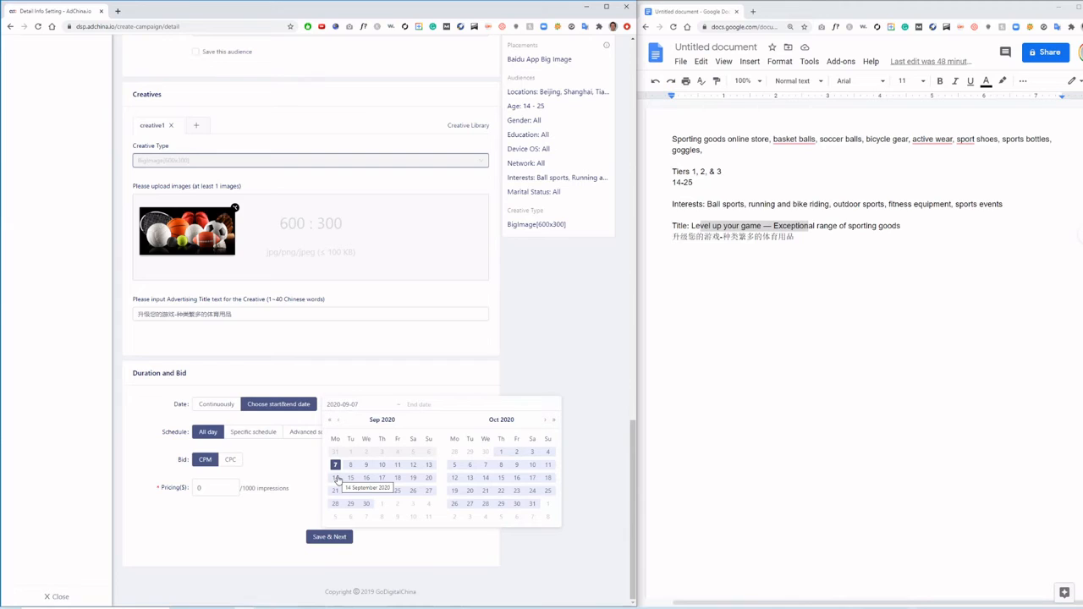
pyautogui.click(336, 478)
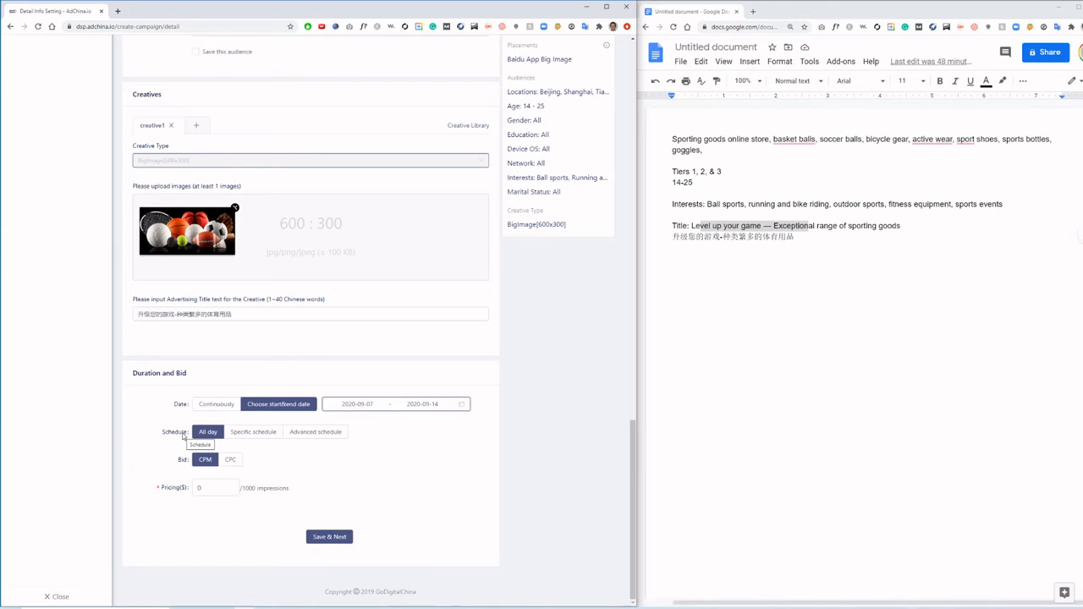
# - Set the CPM bid pricing to 20 per 1000 impressions and save the detail settings to continue to payment
pyautogui.click(202, 487)
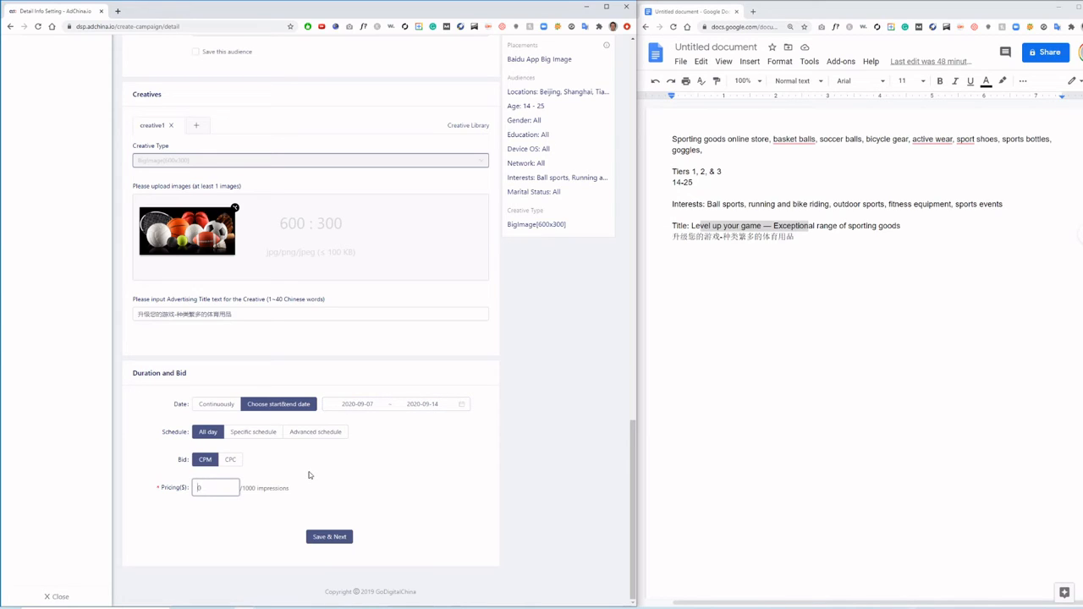
pyautogui.write('1')
pyautogui.press('BackSpace')
pyautogui.write('20')
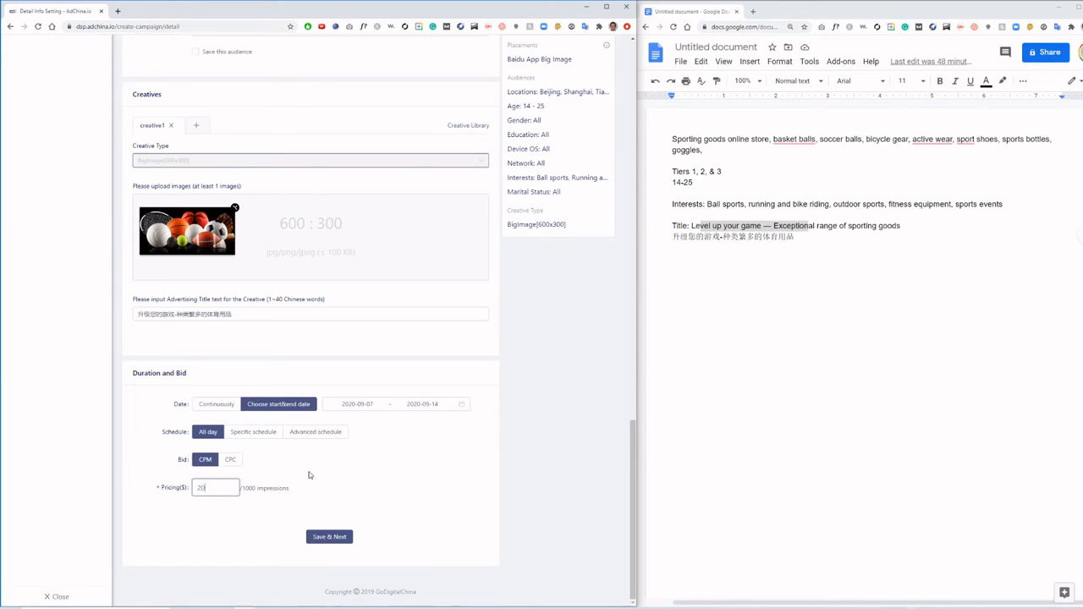
pyautogui.click(334, 538)
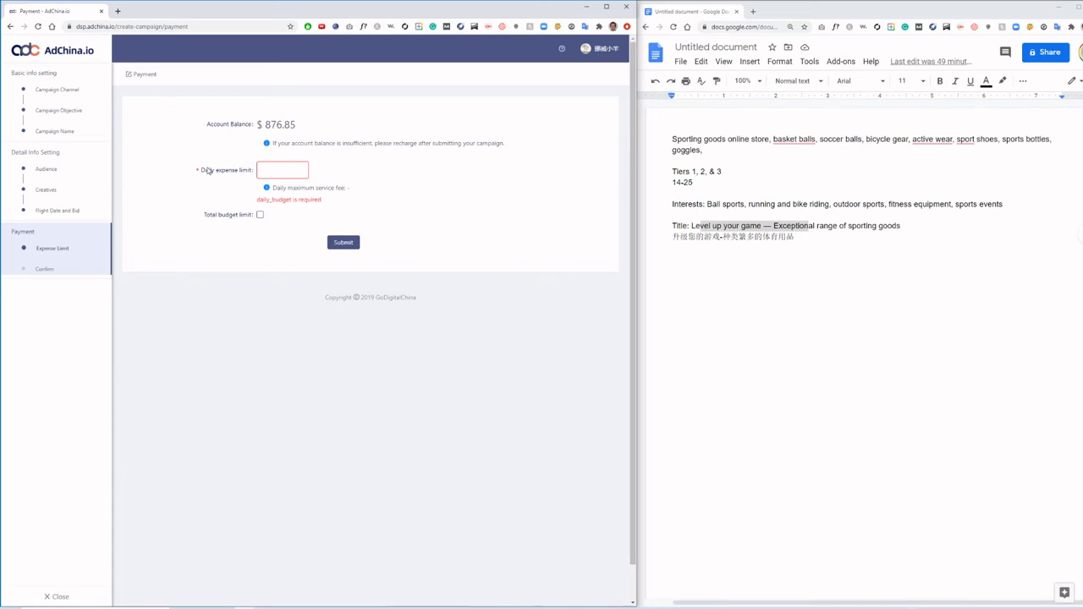
# - Enable the total budget limit at 500 and set the daily expense limit to 70
pyautogui.moveTo(207, 171); pyautogui.dragTo(252, 172)
pyautogui.click(259, 214)
pyautogui.moveTo(259, 231); pyautogui.dragTo(252, 231)
pyautogui.write('500')
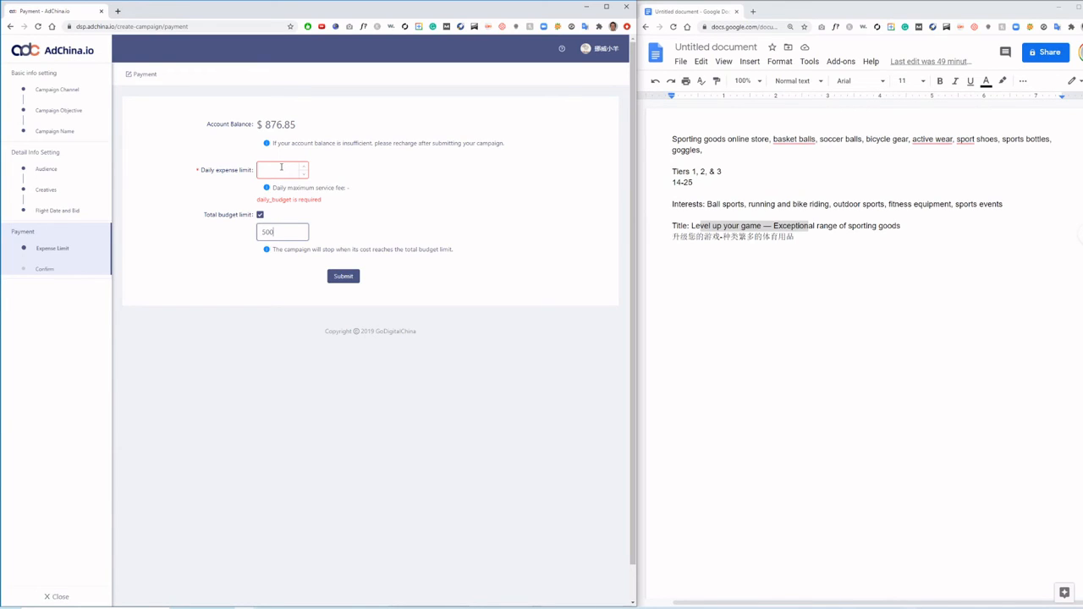
pyautogui.click(281, 167)
pyautogui.write('70')
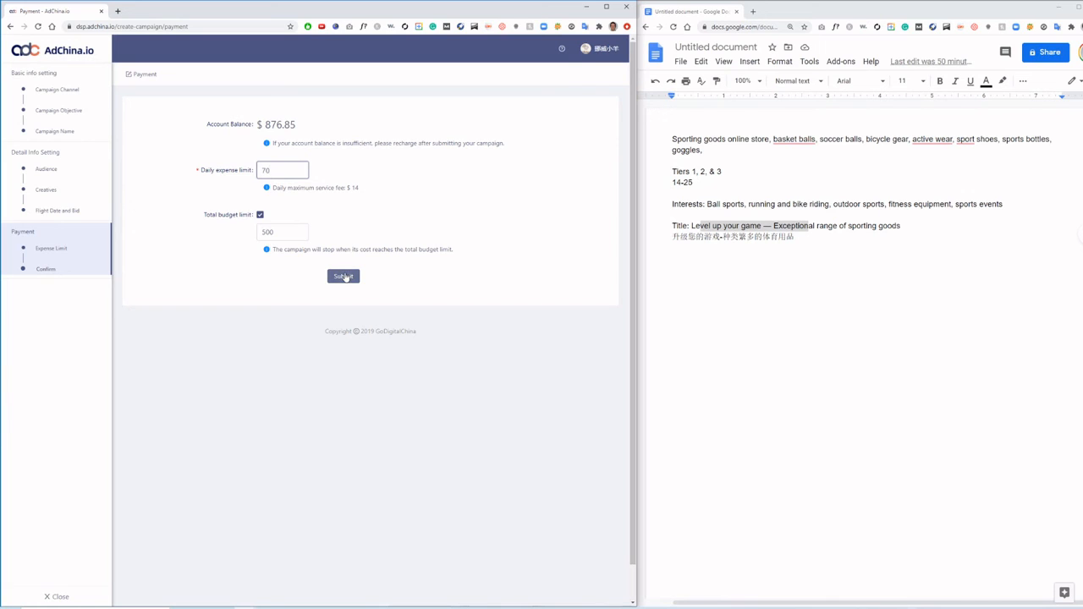
# - Submit the payment settings, review the campaign summary through to its budget limits and confirm the campaign
pyautogui.click(343, 276)
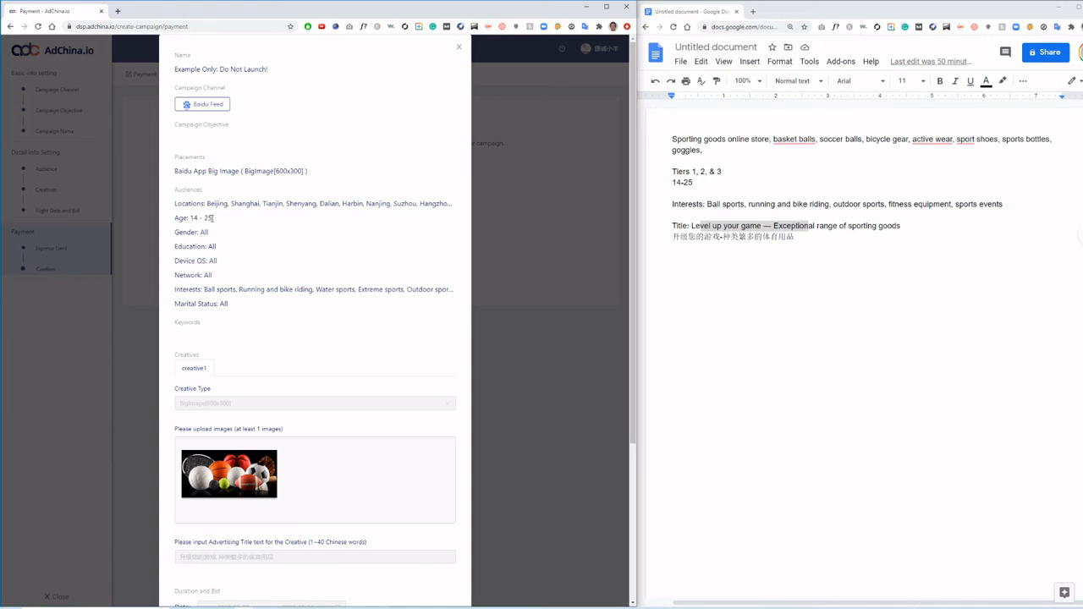
pyautogui.scroll(-5, 322, 305)
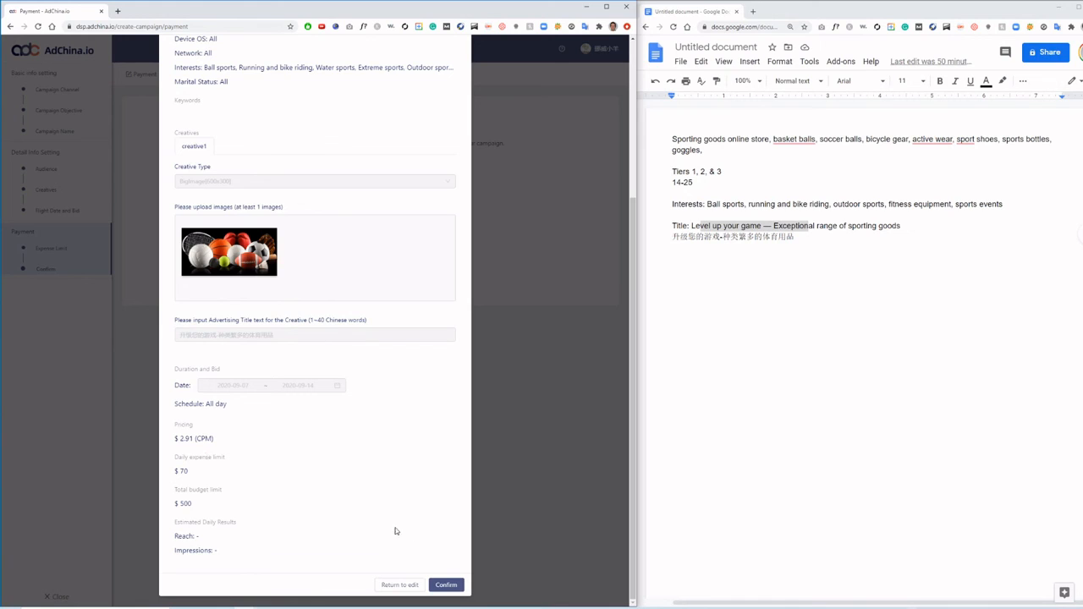
pyautogui.click(445, 584)
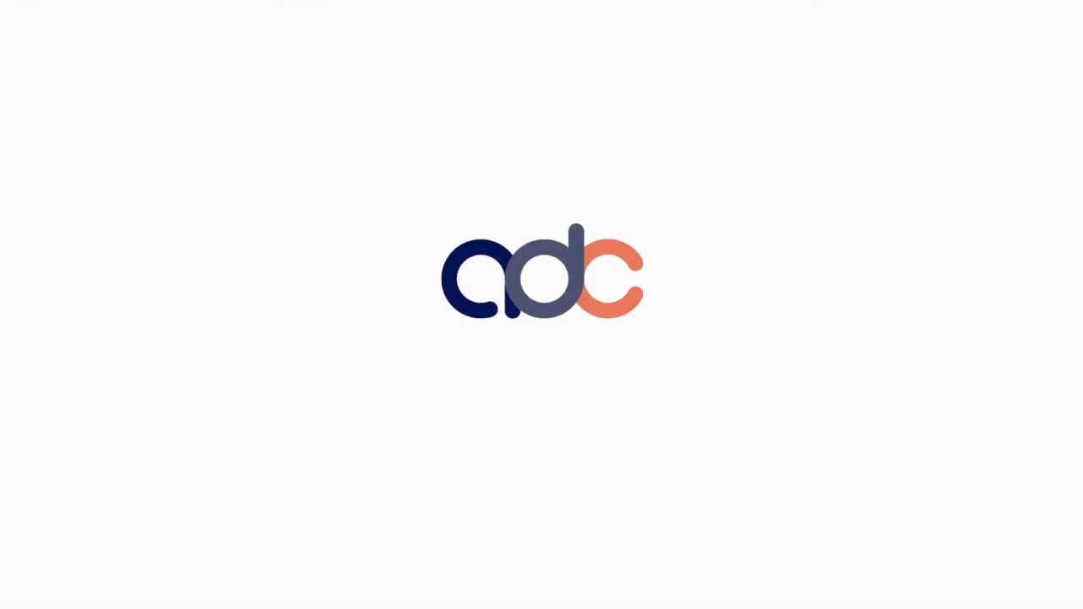